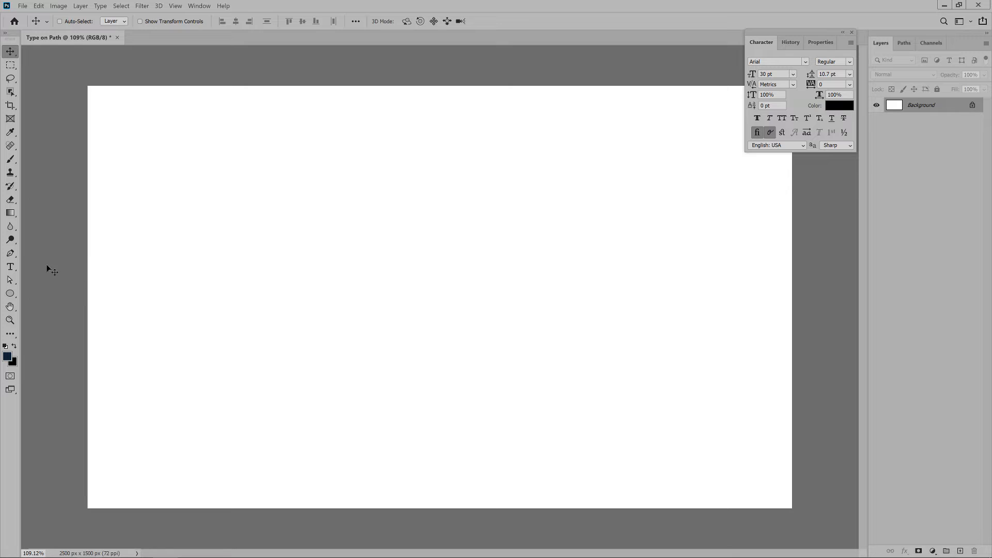
- Draw an open S-shaped path across the canvas with the Pen tool, using three anchor points with curved segments
{"action": "left_click", "coordinate": [11, 255]}
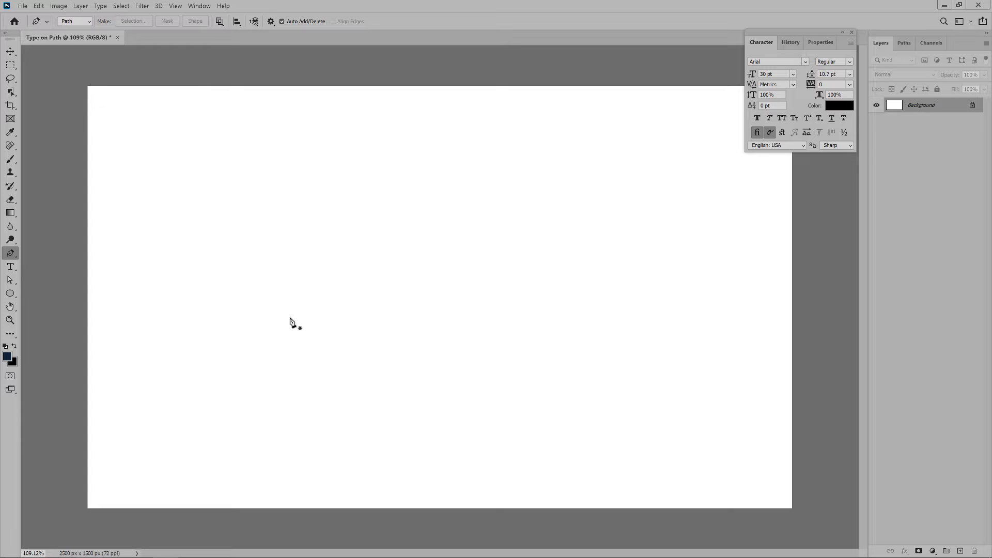
{"action": "left_click", "coordinate": [158, 300]}
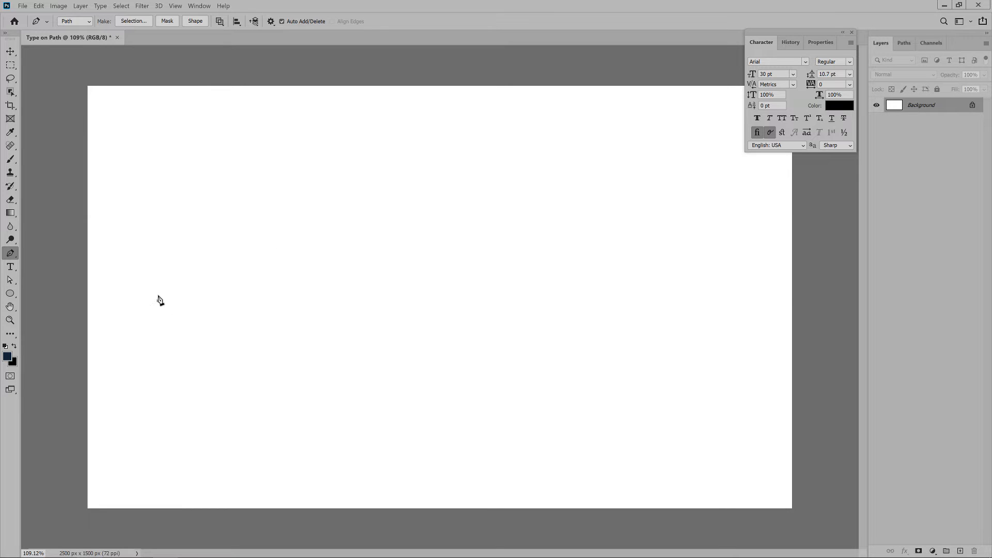
{"action": "left_click_drag", "start_coordinate": [361, 242], "coordinate": [509, 371]}
{"action": "left_click_drag", "start_coordinate": [511, 333], "coordinate": [513, 313]}
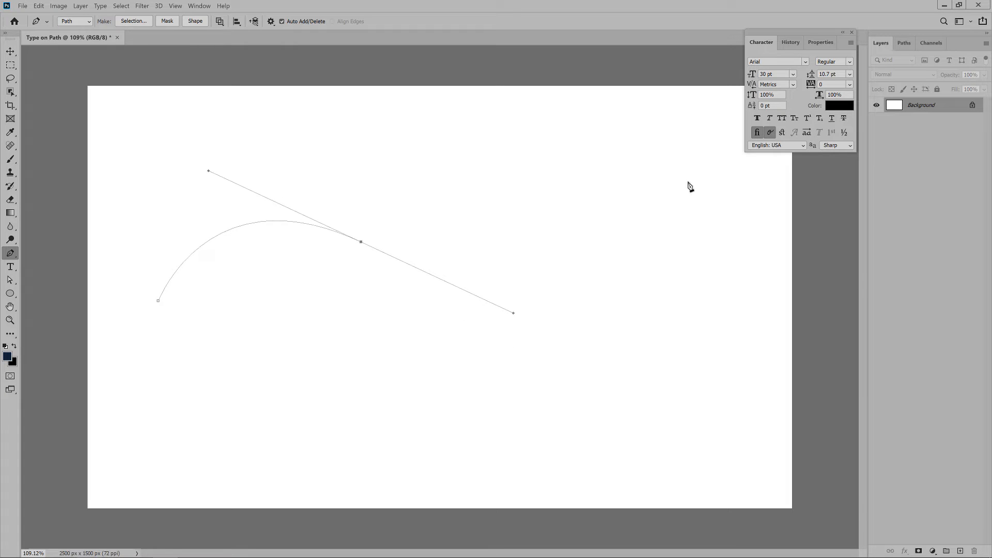
{"action": "left_click_drag", "start_coordinate": [620, 227], "coordinate": [664, 167]}
{"action": "left_click", "coordinate": [904, 44]}
- Add type along the curved path reading "Some Random Text on My Custome PAth" and commit it
{"action": "left_click", "coordinate": [9, 268]}
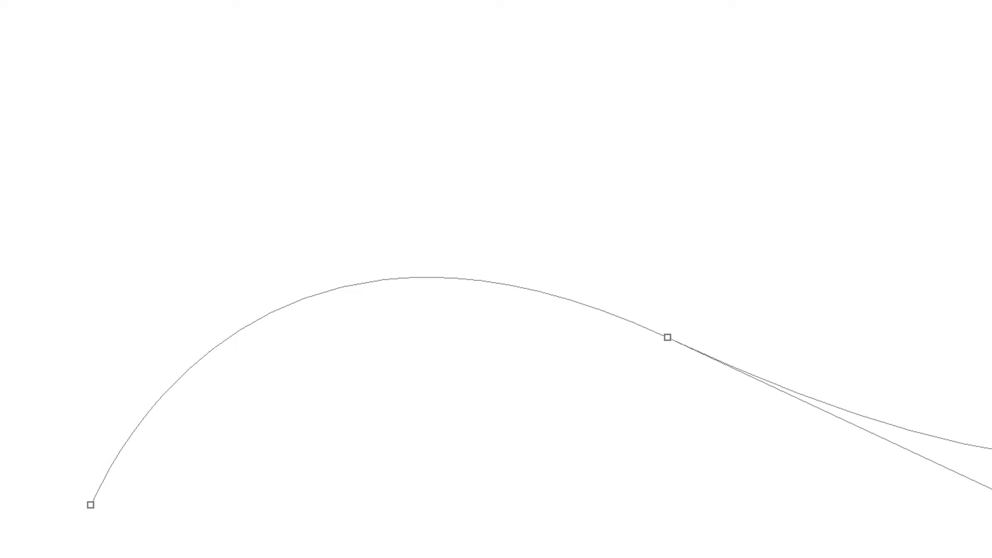
{"action": "left_click", "coordinate": [328, 289]}
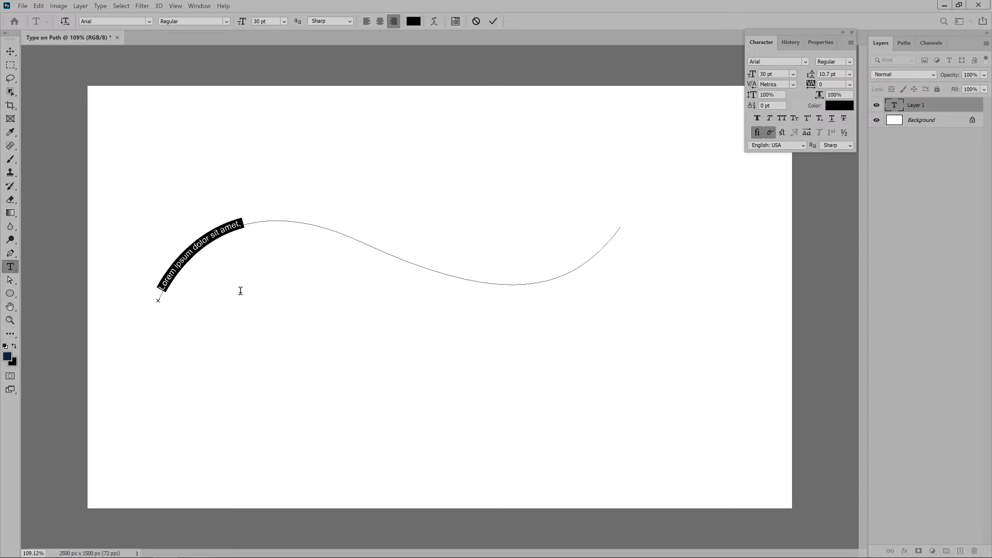
{"action": "type", "text": "Some"}
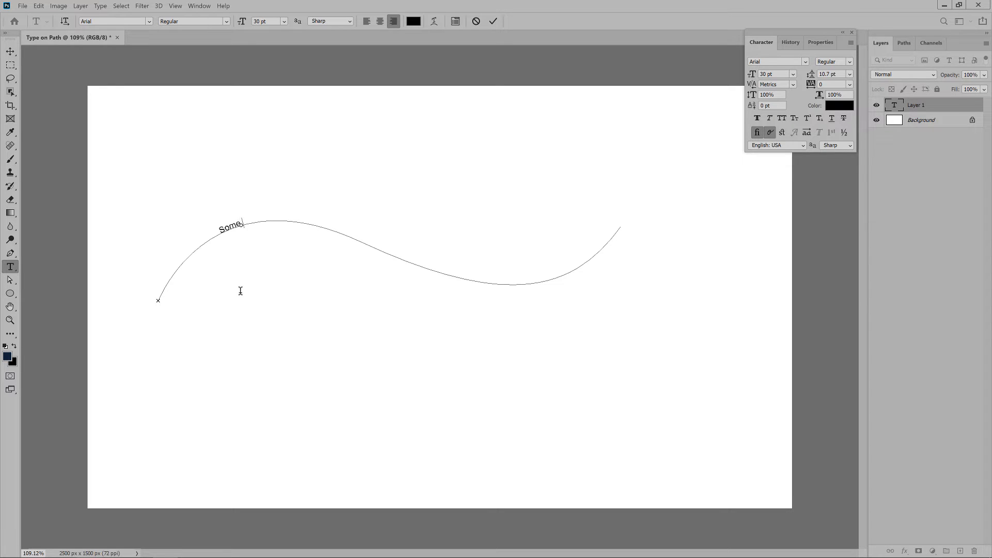
{"action": "type", "text": " Random Text on My"}
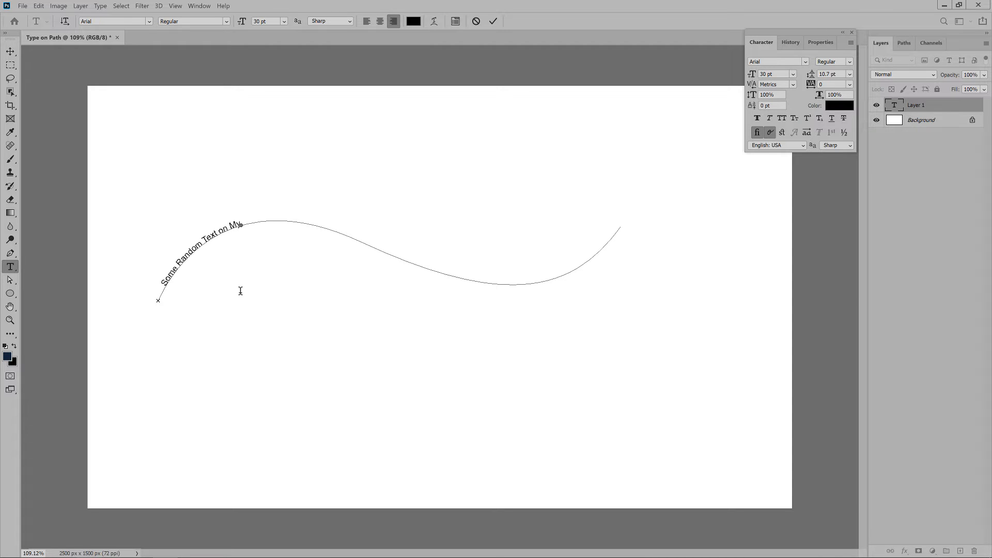
{"action": "key", "text": "ctrl+Return"}
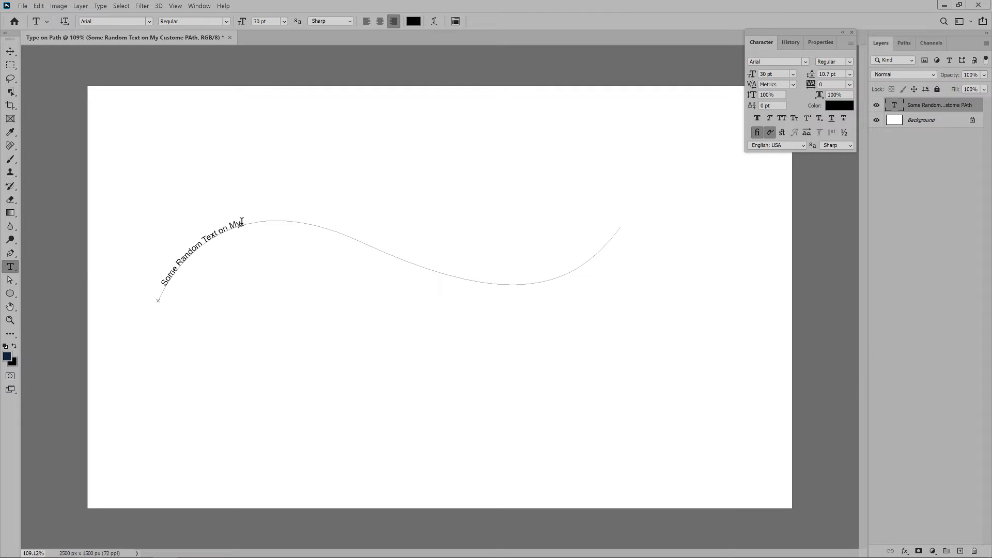
- Use the Direct Selection Tool to slide the text's end point along the path until the whole phrase fits
{"action": "left_click", "coordinate": [9, 280]}
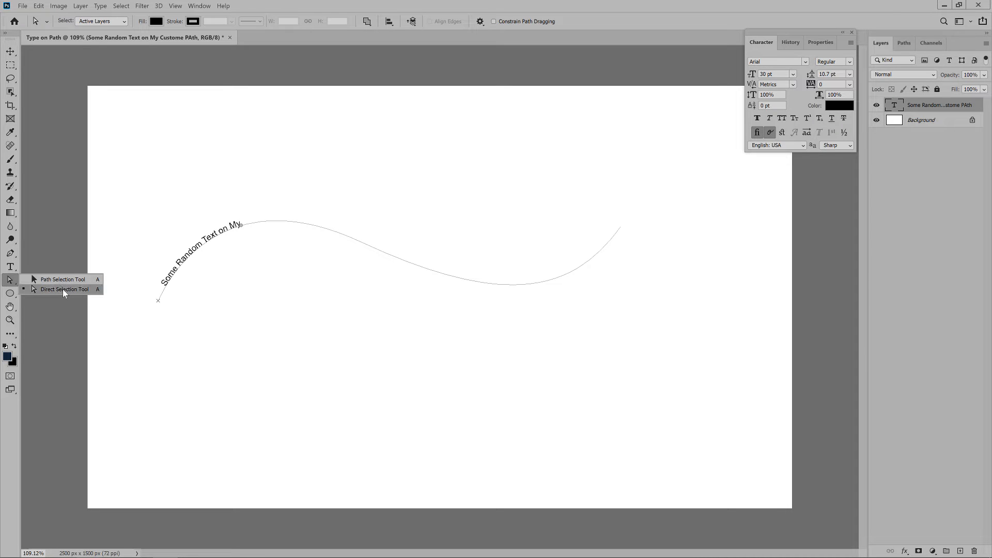
{"action": "left_click", "coordinate": [63, 289]}
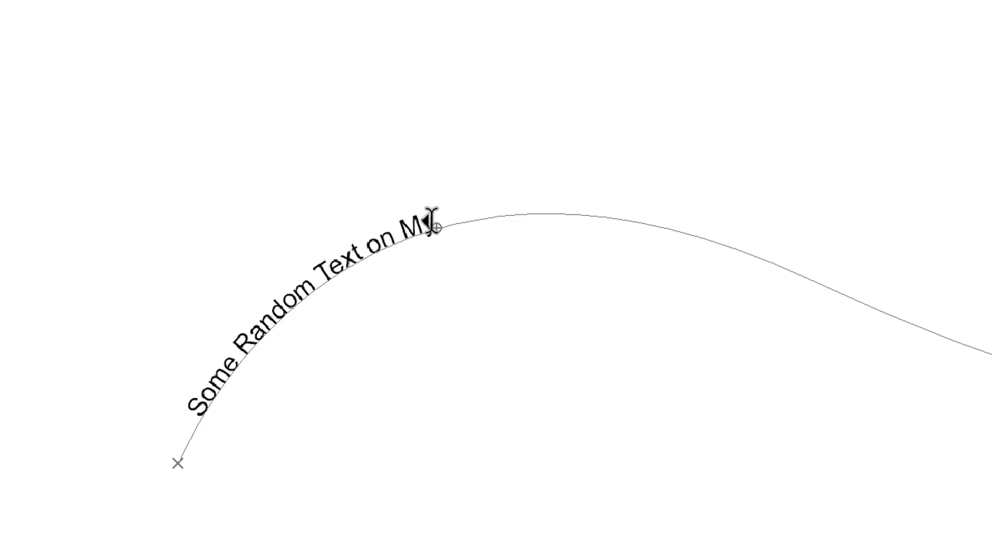
{"action": "left_click_drag", "start_coordinate": [467, 198], "coordinate": [869, 265]}
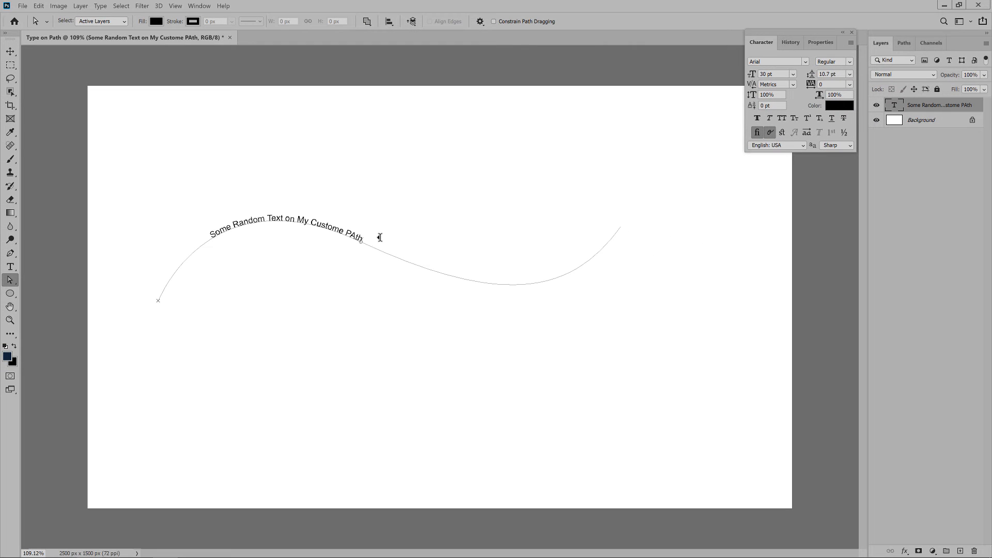
{"action": "left_click_drag", "start_coordinate": [380, 238], "coordinate": [494, 268]}
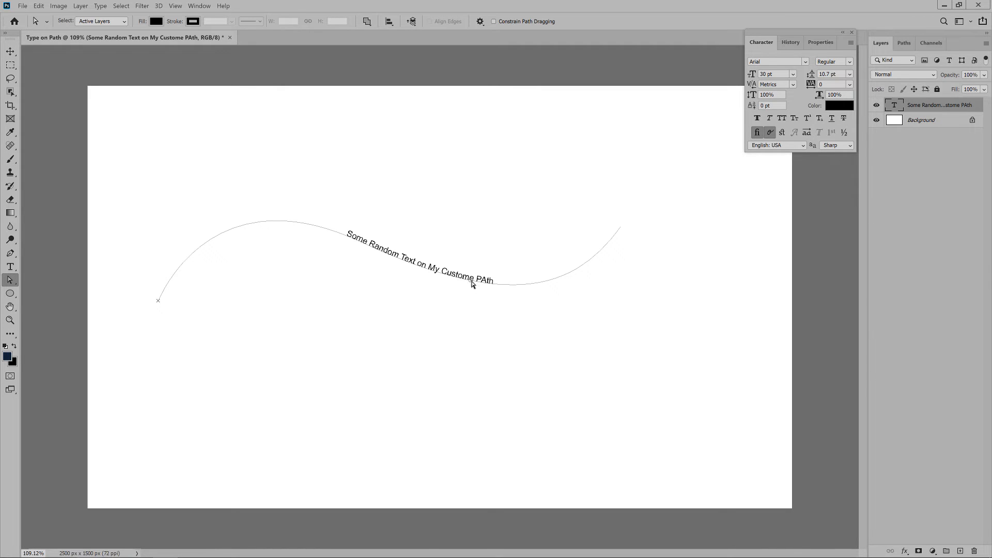
{"action": "left_click_drag", "start_coordinate": [470, 278], "coordinate": [448, 278]}
{"action": "left_click", "coordinate": [449, 272]}
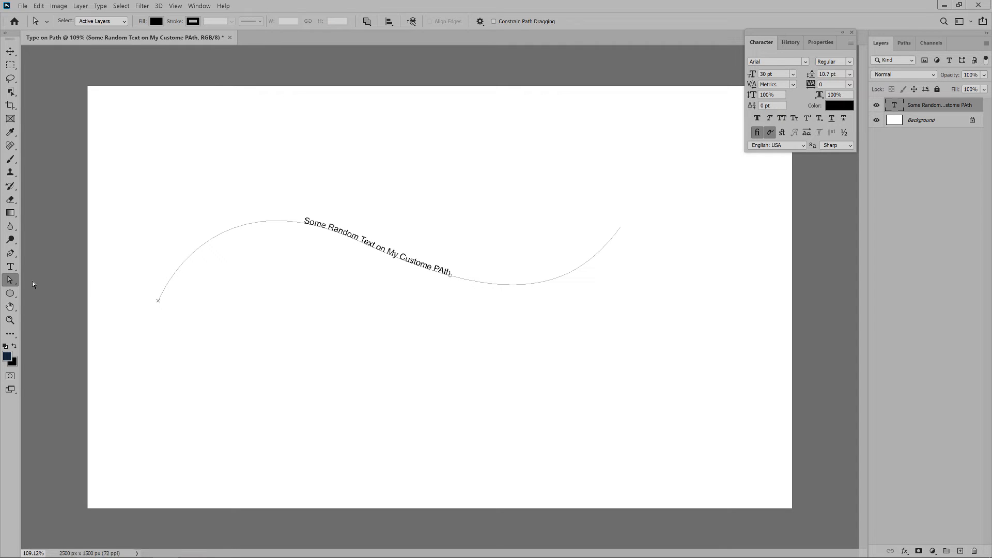
- Correct the spelling of the path text to "Some Random Text on My Custom Path"
{"action": "left_click", "coordinate": [10, 266]}
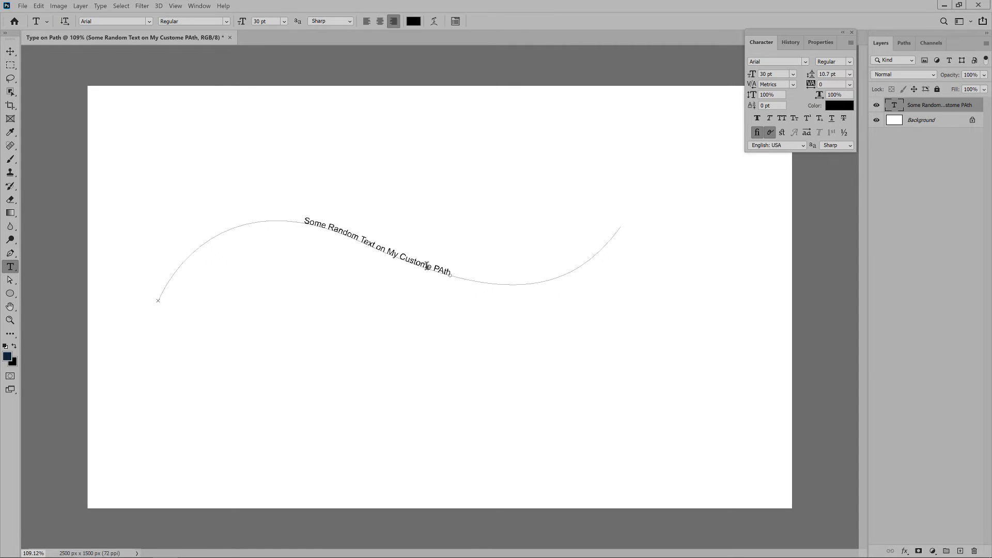
{"action": "left_click_drag", "start_coordinate": [425, 265], "coordinate": [433, 269]}
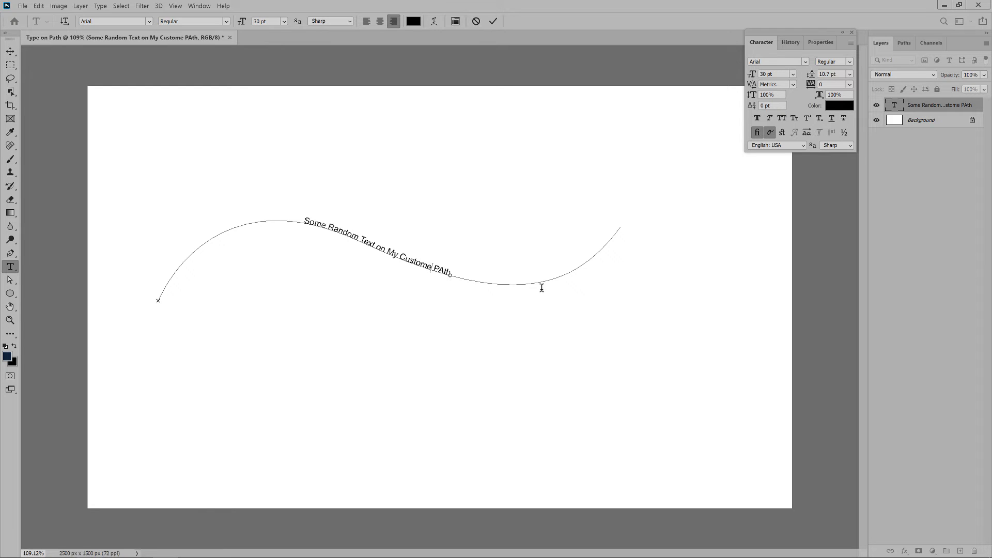
{"action": "key", "text": "BackSpace"}
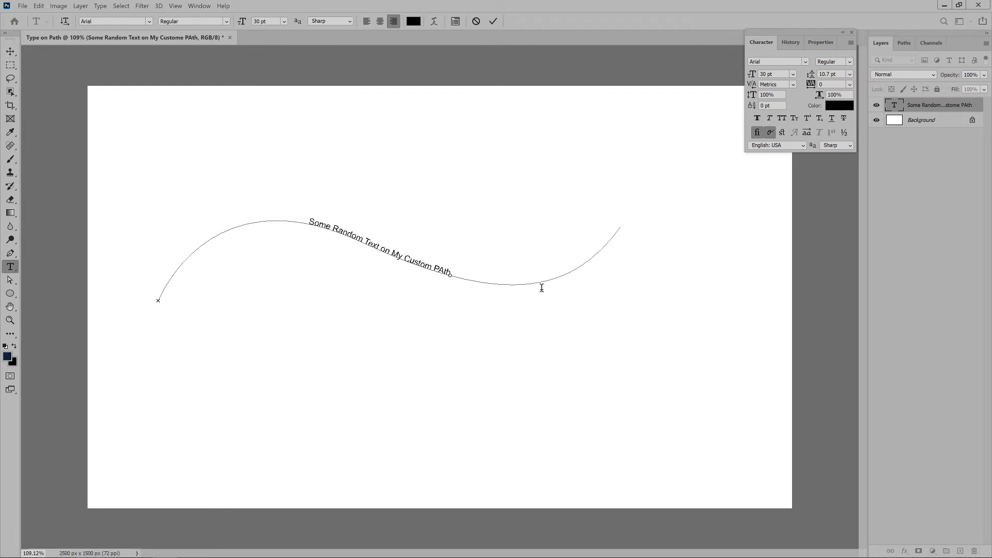
{"action": "key", "text": "BackSpace"}
{"action": "type", "text": "a"}
- Check that the character settings are displayed and reposition them near the canvas's upper-right corner
{"action": "left_click_drag", "start_coordinate": [775, 32], "coordinate": [765, 40]}
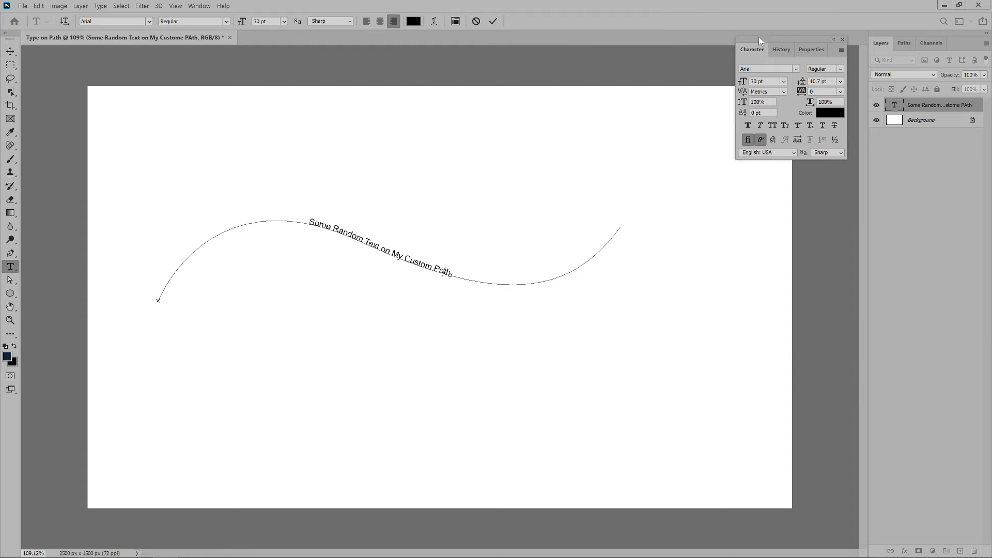
{"action": "left_click_drag", "start_coordinate": [759, 38], "coordinate": [737, 34]}
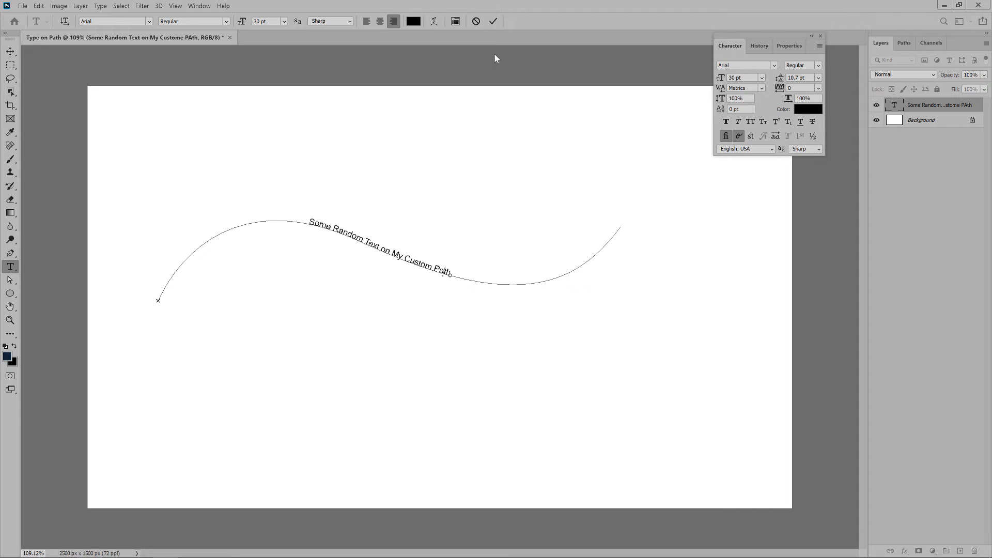
{"action": "left_click", "coordinate": [204, 7]}
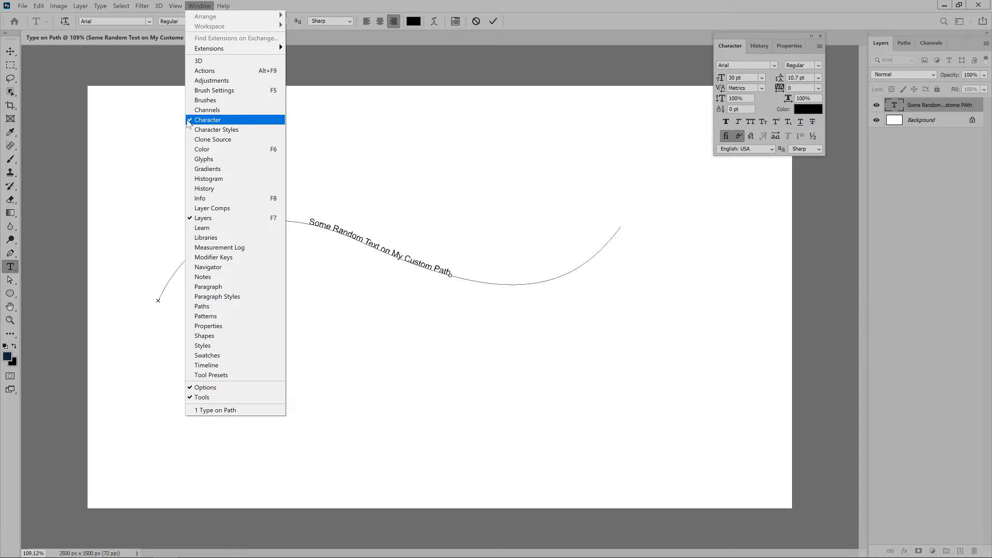
{"action": "left_click", "coordinate": [730, 70]}
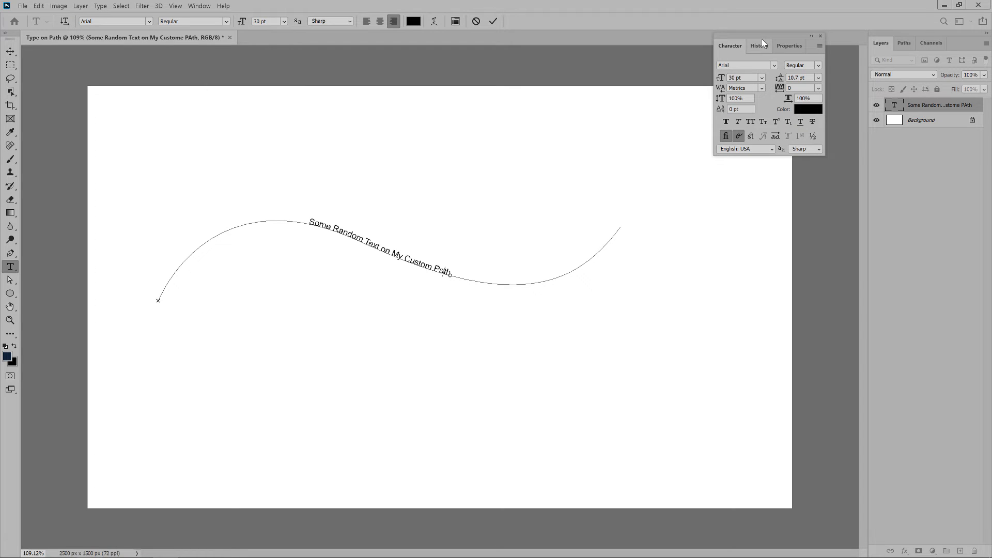
{"action": "left_click_drag", "start_coordinate": [762, 38], "coordinate": [772, 36]}
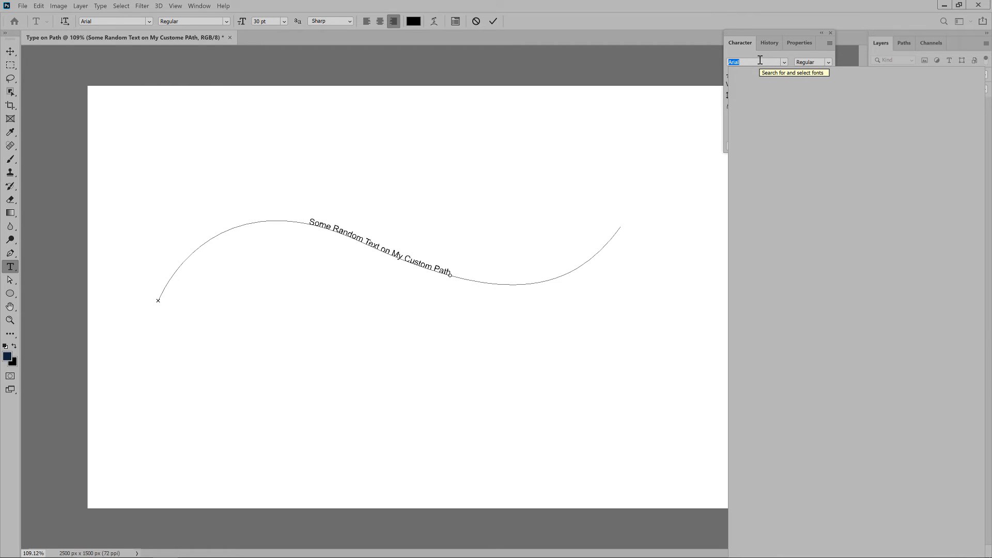
- Change the font of the path text to Open Sans
{"action": "type", "text": "Open San"}
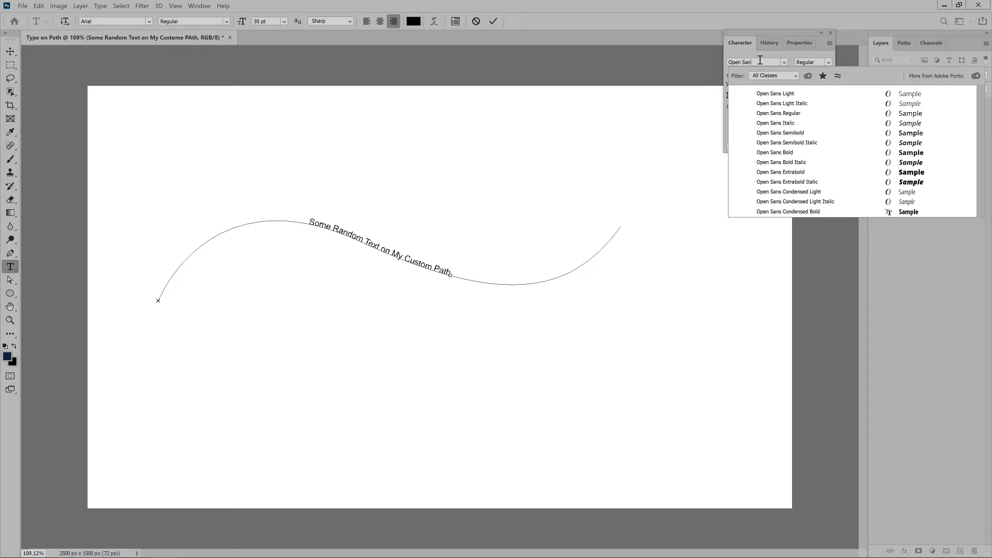
{"action": "key", "text": "BackSpace"}
{"action": "key", "text": "BackSpace"}
{"action": "type", "text": "ans"}
{"action": "key", "text": "Return"}
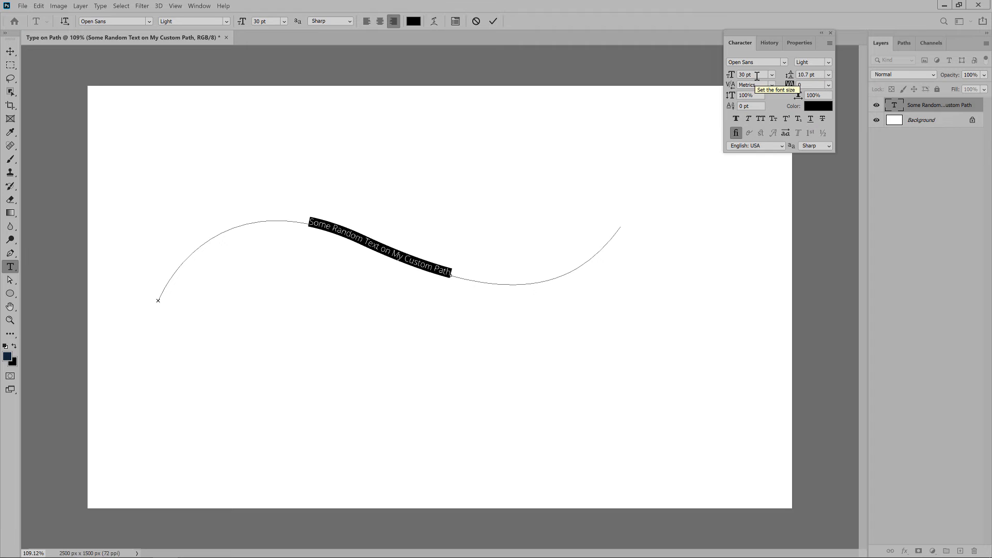
- Set the path text's size to 70 pt, turn on faux bold and choose the Bold font style
{"action": "left_click", "coordinate": [752, 75]}
{"action": "type", "text": "70"}
{"action": "key", "text": "Return"}
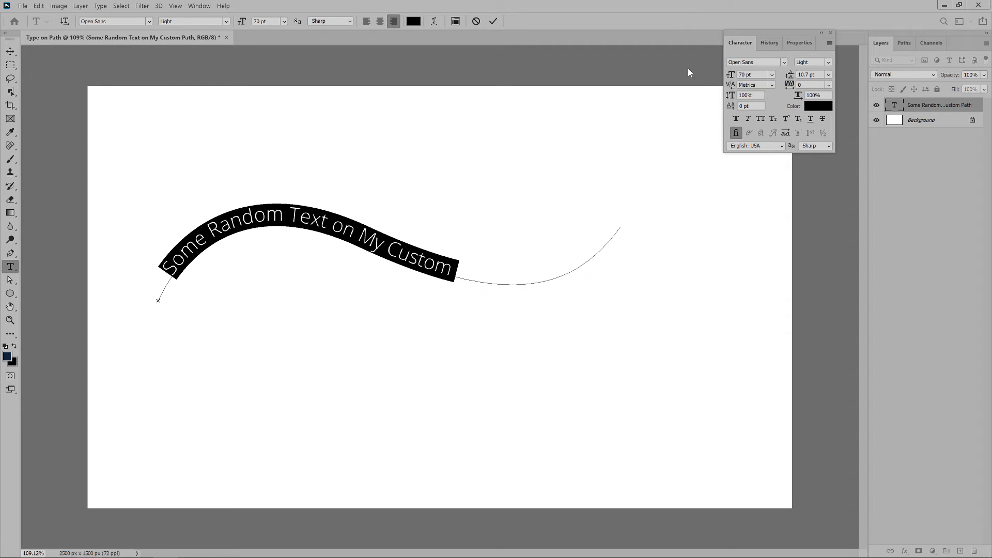
{"action": "left_click", "coordinate": [733, 119]}
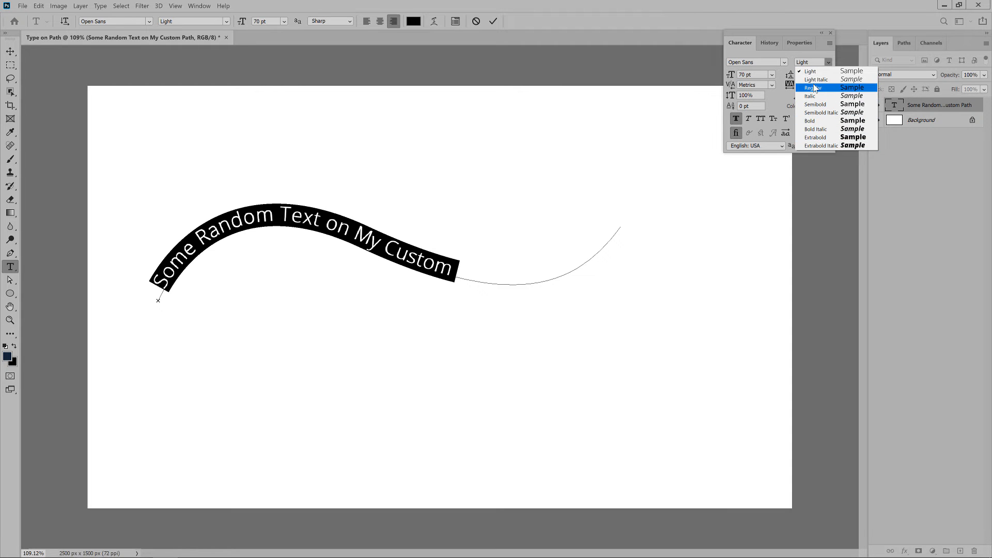
{"action": "left_click", "coordinate": [811, 121]}
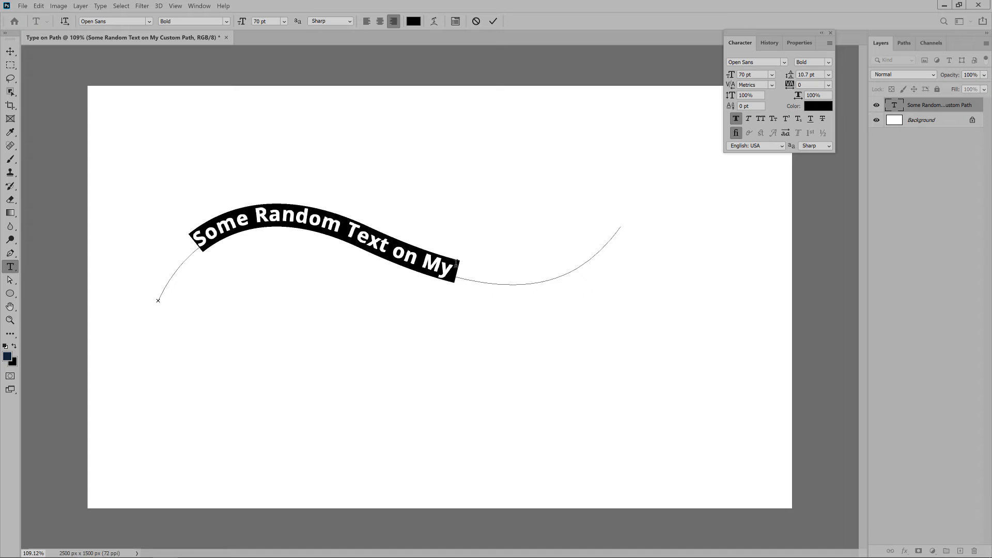
- Extend the text's end point toward the end of the path so every word fits, and adjust its start point
{"action": "left_click", "coordinate": [10, 282]}
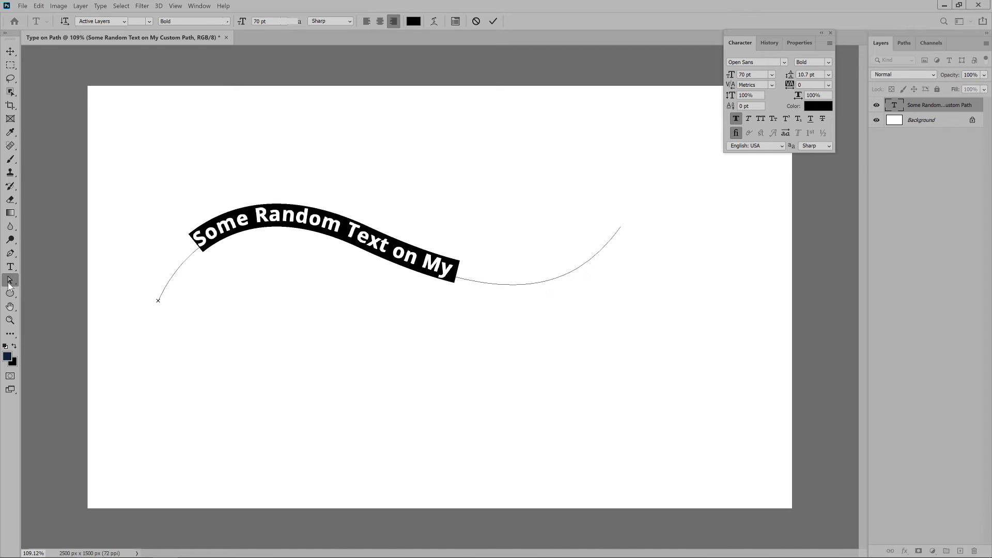
{"action": "left_click_drag", "start_coordinate": [455, 269], "coordinate": [595, 255]}
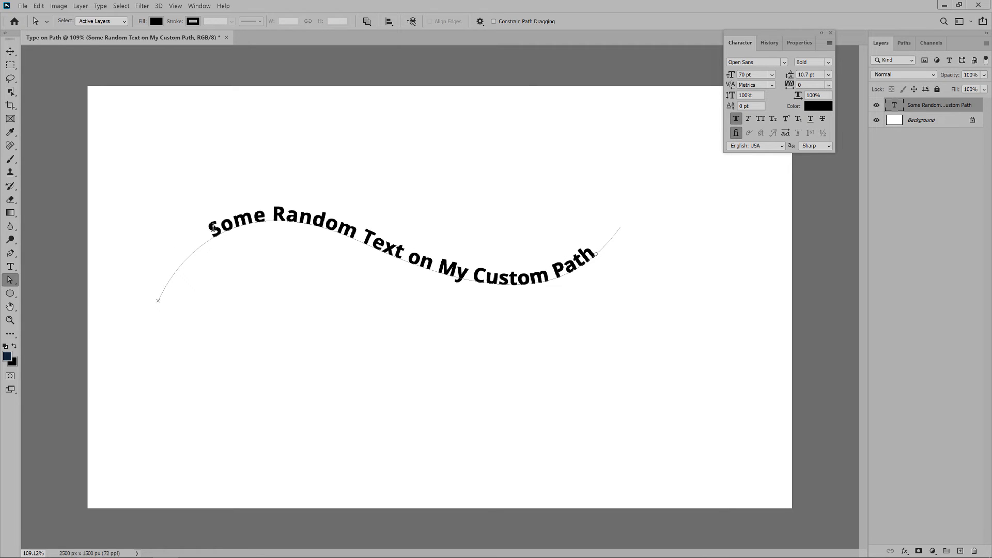
{"action": "mouse_move", "coordinate": [213, 227]}
{"action": "left_mouse_down"}
{"action": "mouse_move", "coordinate": [258, 209]}
{"action": "mouse_move", "coordinate": [376, 226]}
{"action": "mouse_move", "coordinate": [248, 217]}
{"action": "mouse_move", "coordinate": [166, 244]}
{"action": "mouse_move", "coordinate": [151, 261]}
{"action": "mouse_move", "coordinate": [160, 259]}
{"action": "left_mouse_up"}
{"action": "left_click", "coordinate": [188, 259]}
- Reshape the text's curve by moving the path's two end anchors and adjusting the direction handles
{"action": "left_click_drag", "start_coordinate": [159, 304], "coordinate": [133, 267]}
{"action": "left_click_drag", "start_coordinate": [209, 172], "coordinate": [176, 76]}
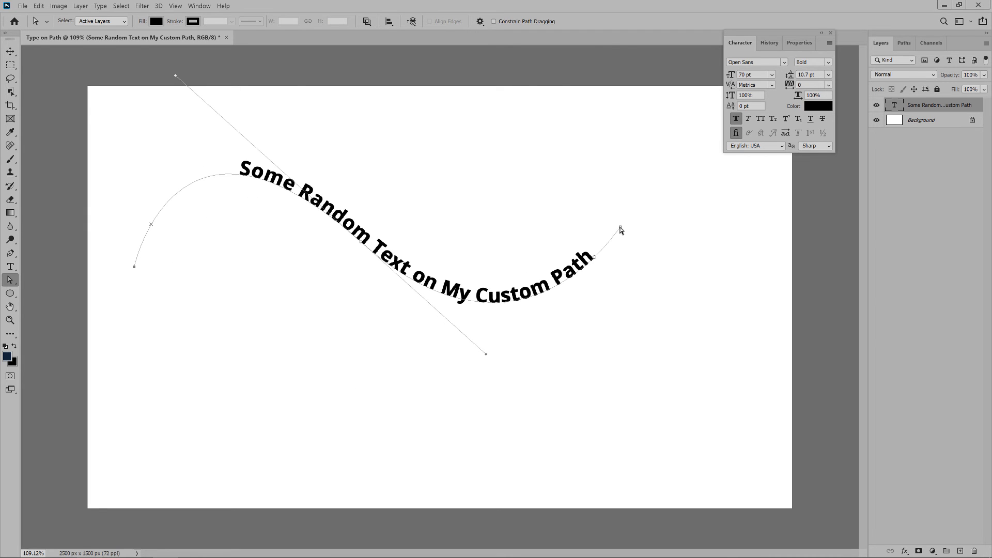
{"action": "left_click_drag", "start_coordinate": [621, 229], "coordinate": [664, 333]}
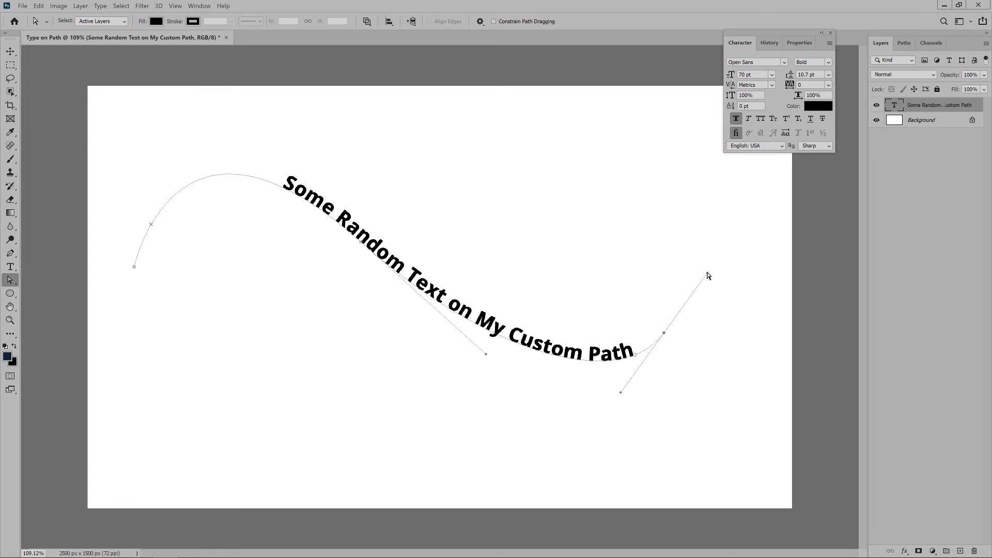
{"action": "left_click_drag", "start_coordinate": [707, 274], "coordinate": [598, 199]}
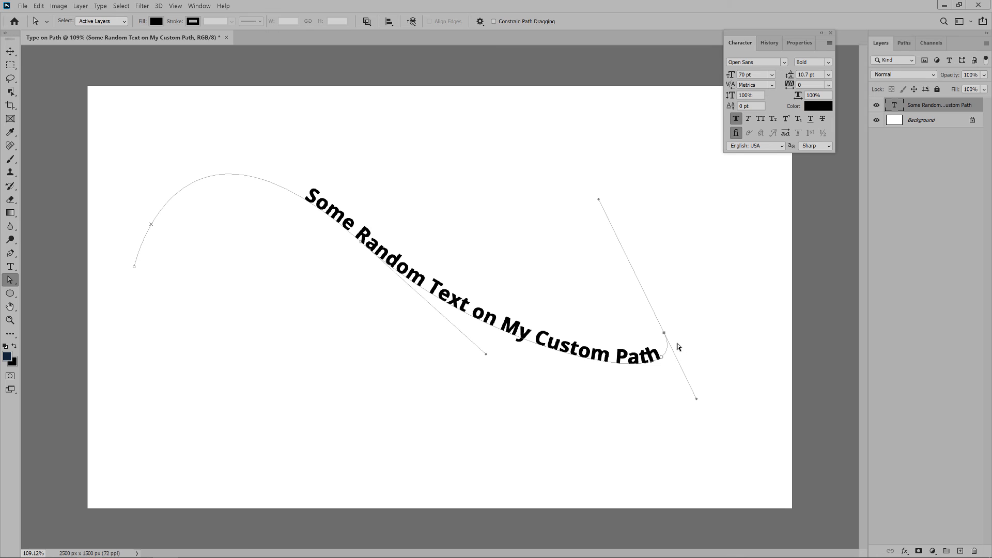
{"action": "left_click_drag", "start_coordinate": [664, 333], "coordinate": [549, 198]}
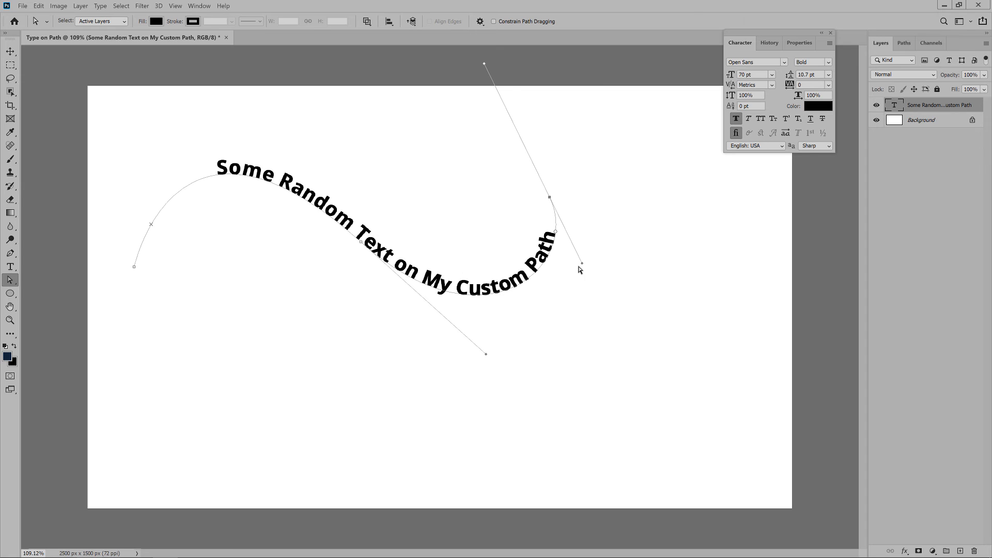
{"action": "left_click_drag", "start_coordinate": [581, 264], "coordinate": [603, 268]}
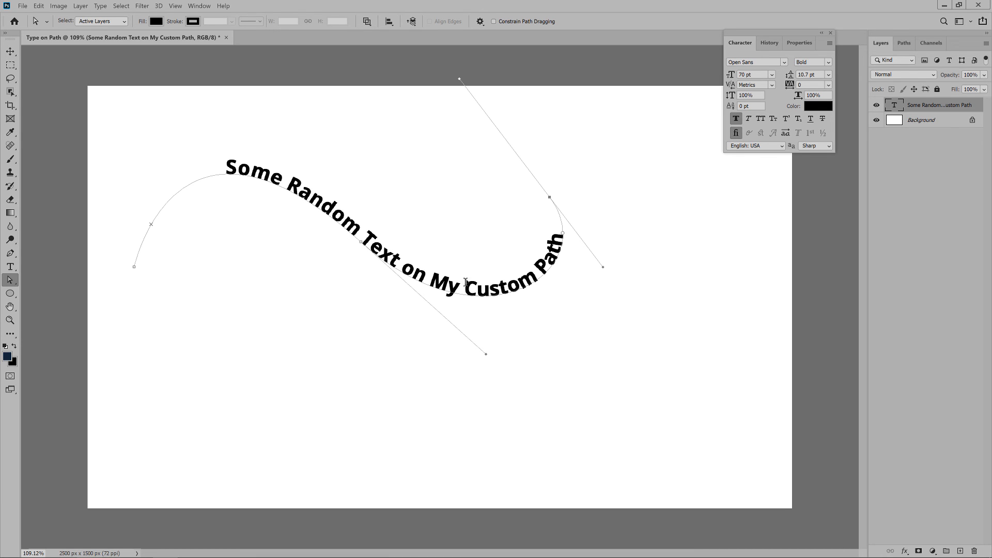
- Change the text color to dark red #6e2c2c and move the text slightly down and to the right
{"action": "left_click", "coordinate": [819, 106]}
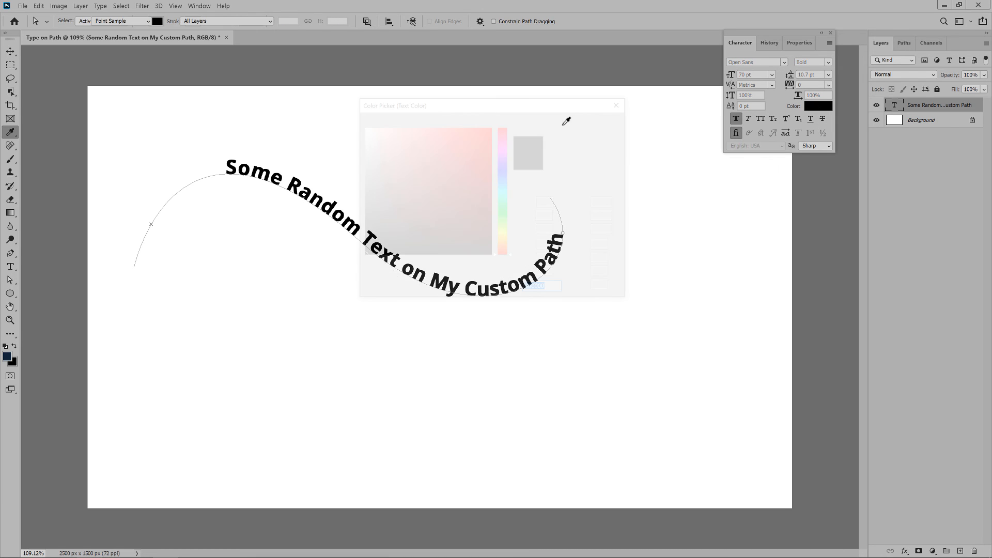
{"action": "left_click", "coordinate": [436, 199]}
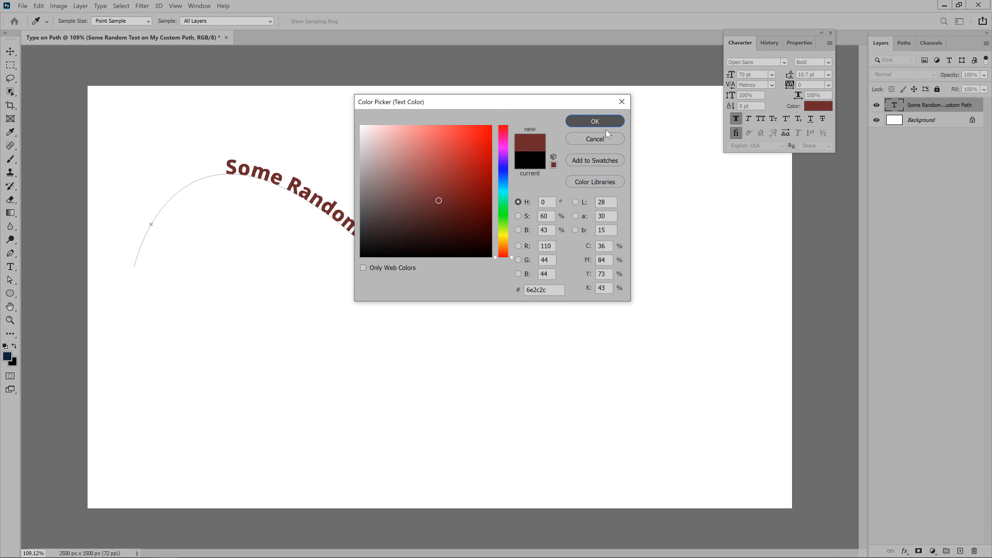
{"action": "left_click", "coordinate": [599, 122]}
{"action": "left_click", "coordinate": [10, 51]}
{"action": "left_click_drag", "start_coordinate": [268, 140], "coordinate": [274, 157]}
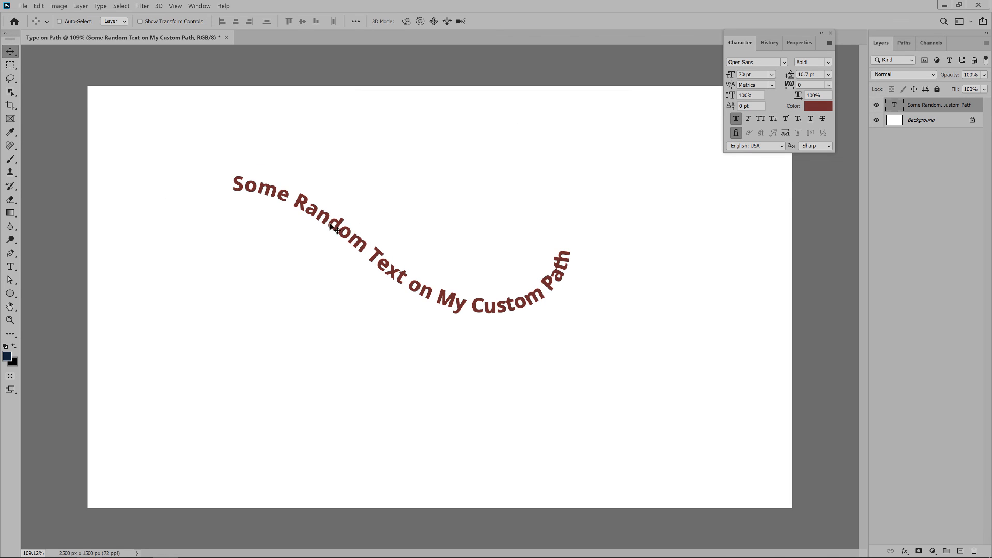
- Add a drop shadow to the text layer with a distance of 12 px and a size of 29 px
{"action": "double_click", "coordinate": [978, 104]}
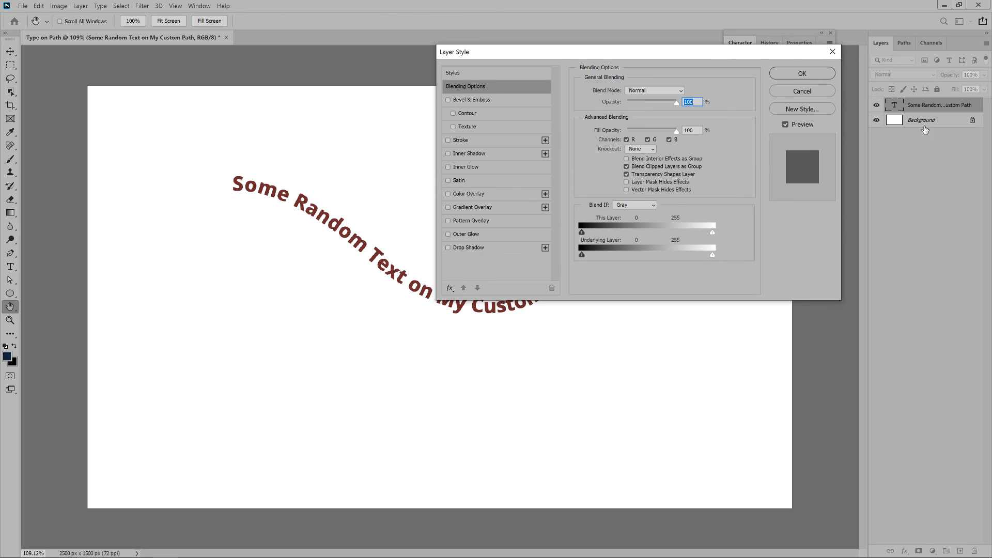
{"action": "left_click_drag", "start_coordinate": [635, 52], "coordinate": [624, 44]}
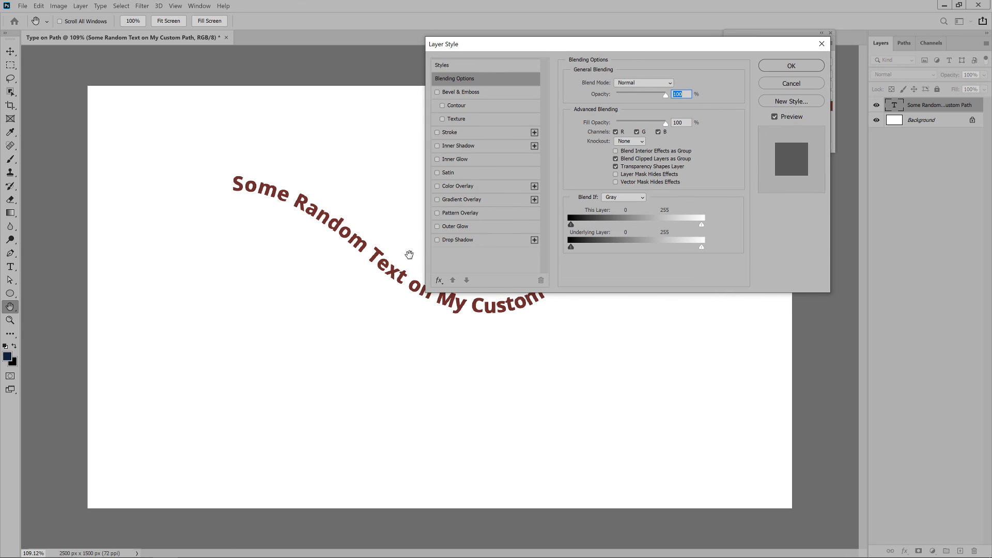
{"action": "left_click", "coordinate": [437, 240]}
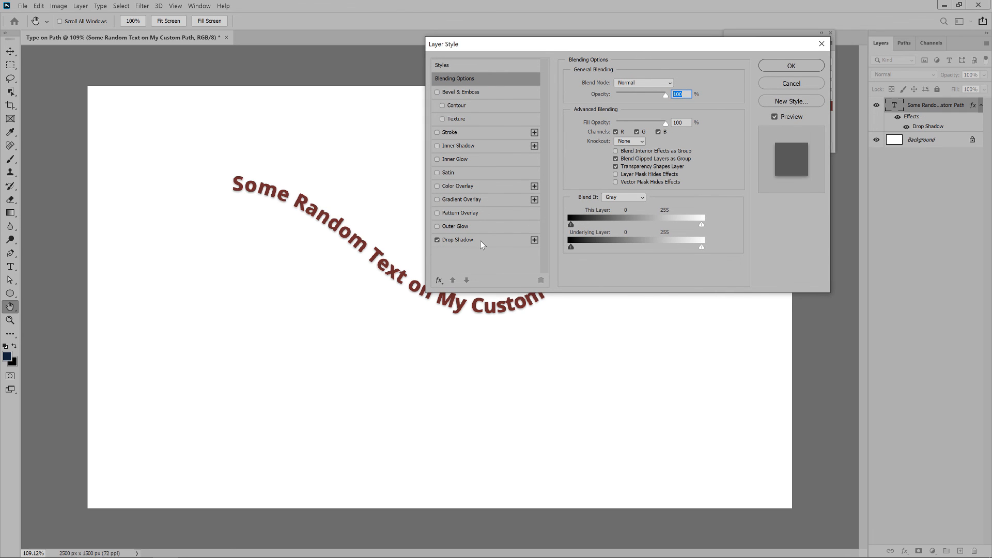
{"action": "left_click", "coordinate": [465, 240]}
{"action": "left_click_drag", "start_coordinate": [635, 154], "coordinate": [613, 130]}
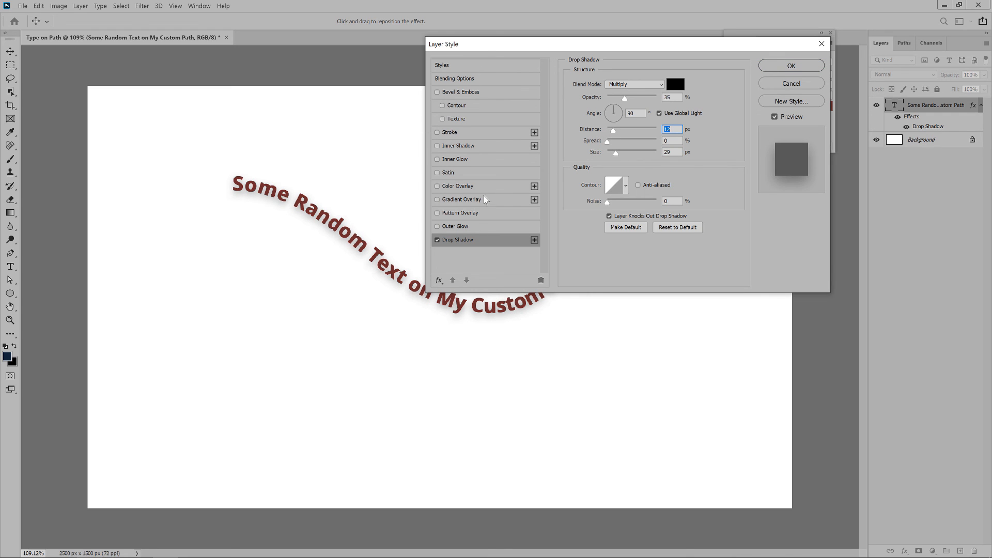
{"action": "left_click_drag", "start_coordinate": [646, 44], "coordinate": [616, 38]}
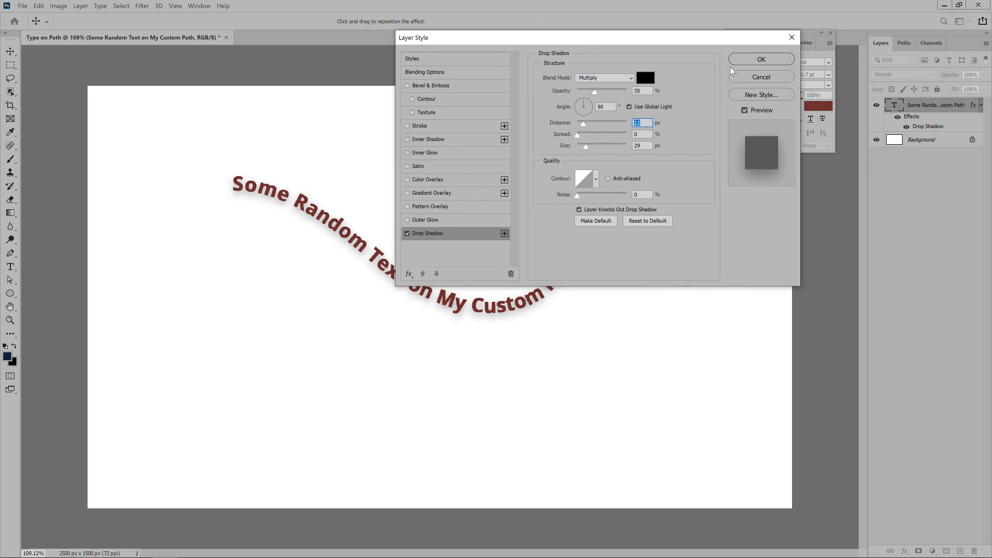